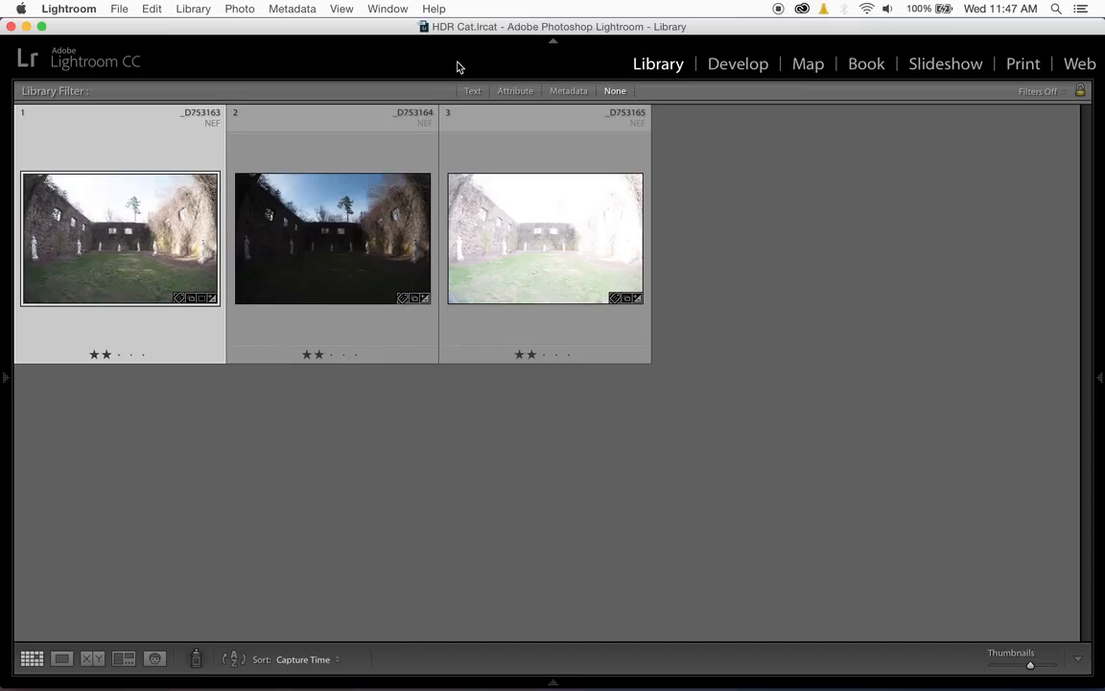
- Select all three bracketed NEF exposures and start an HDR photo merge of them
key(shift+Right)
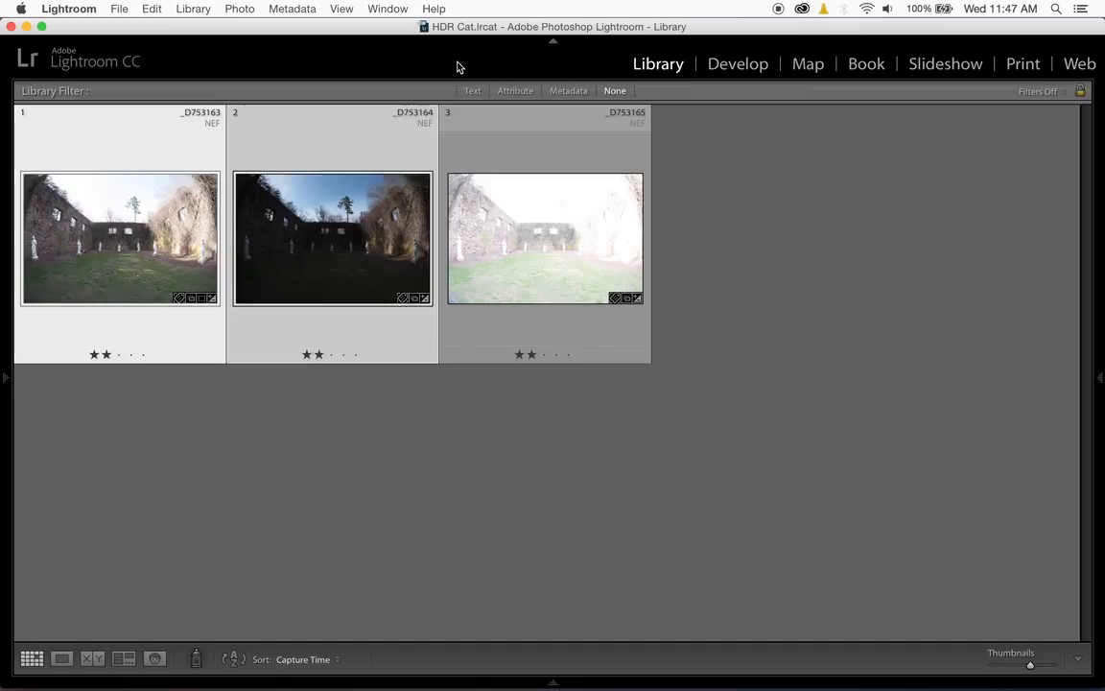
key(shift+Right)
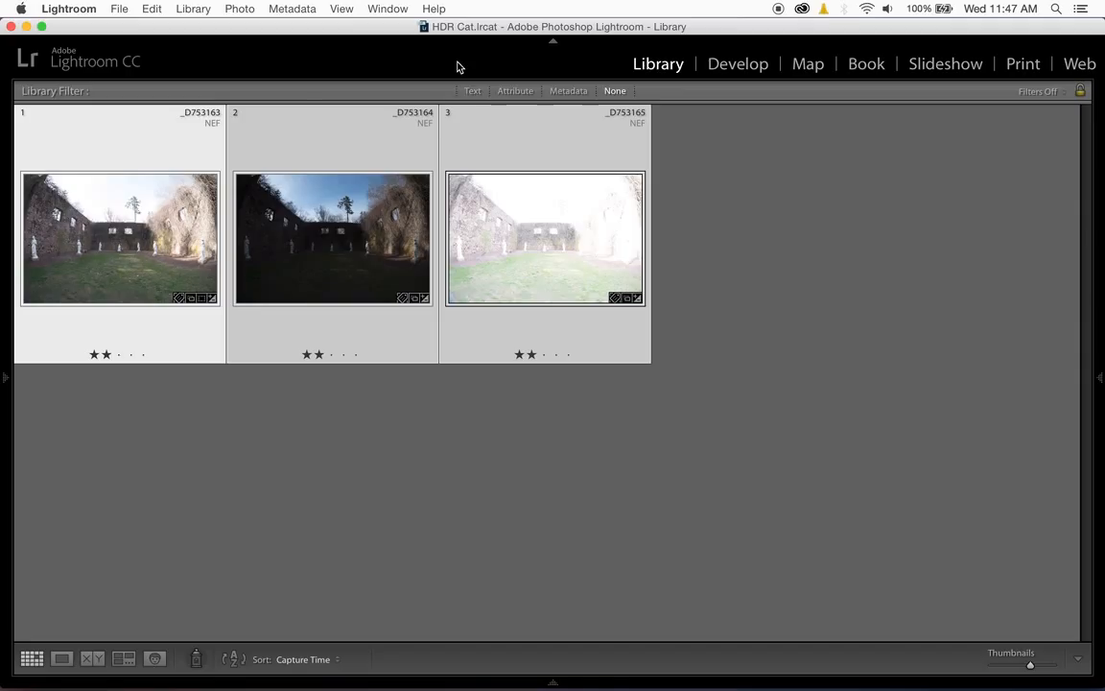
right_click(174, 217)
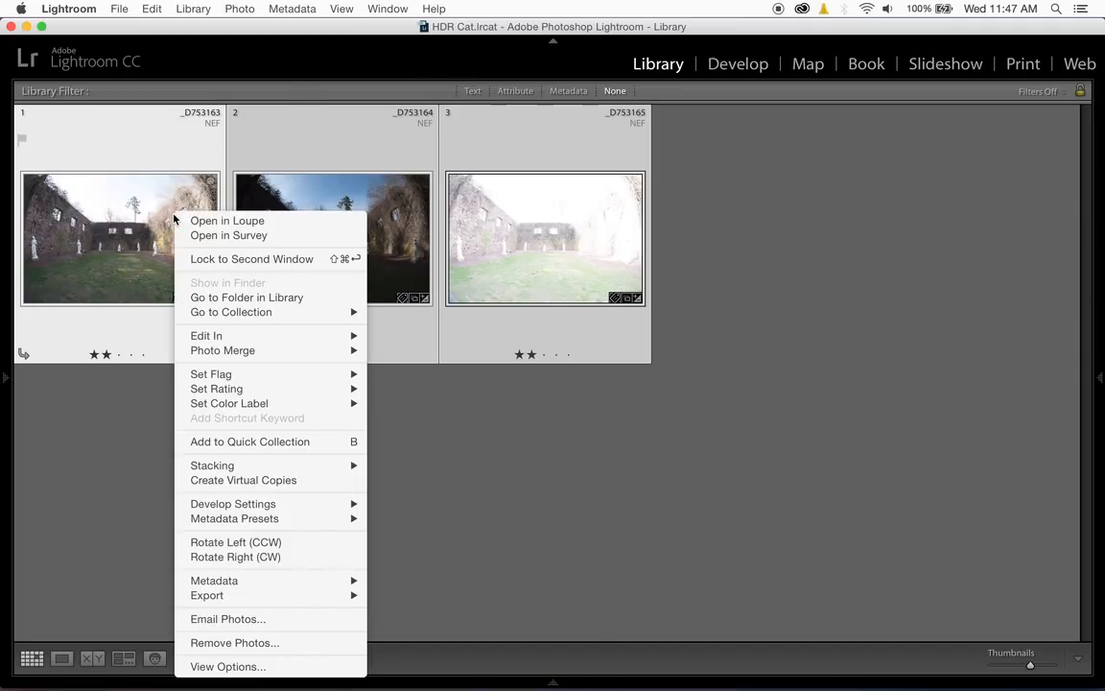
mouse_move(229, 353)
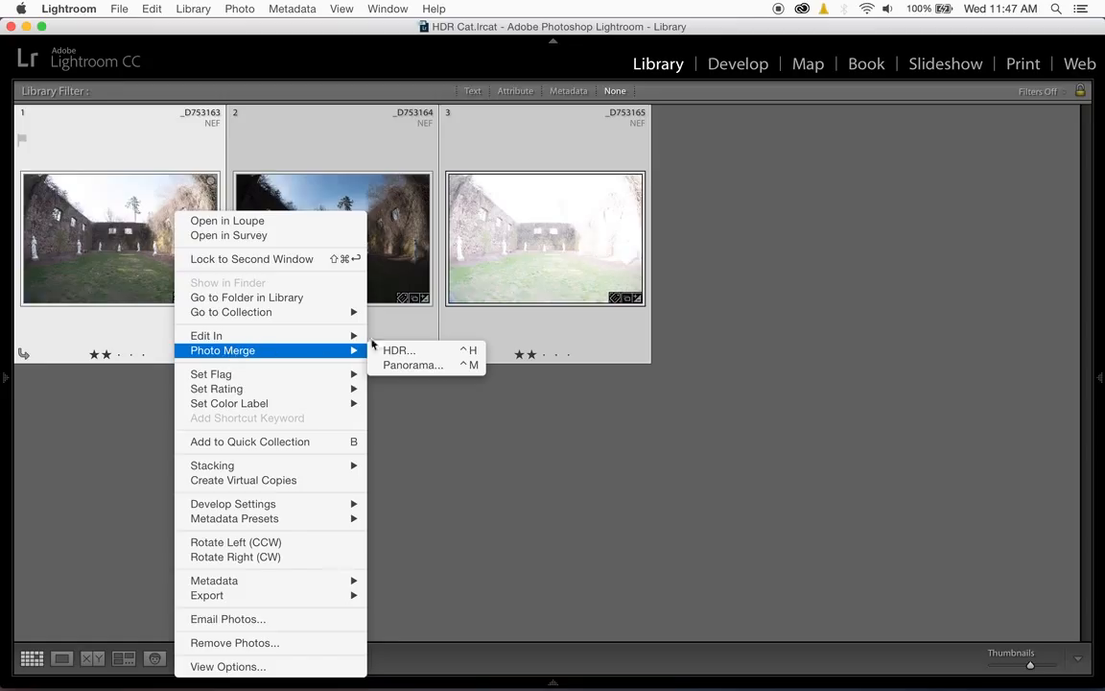
click(400, 351)
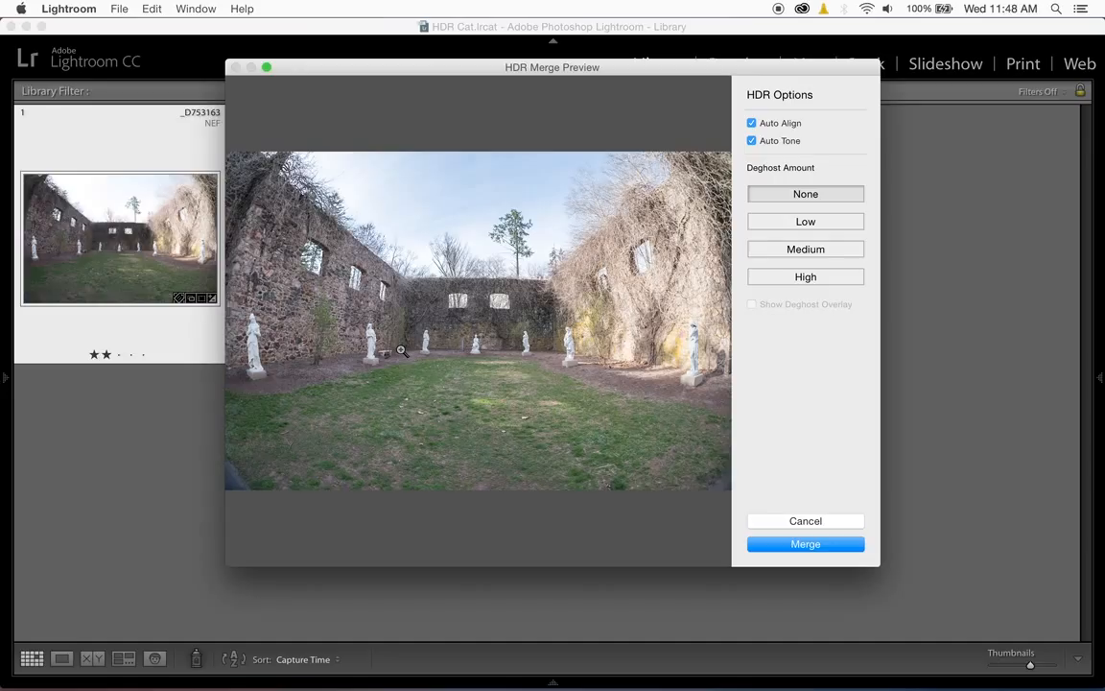
- Compare the HDR preview without and with Auto Tone, and merge with Auto Align, Auto Tone and a deghost amount of None
click(763, 142)
click(753, 141)
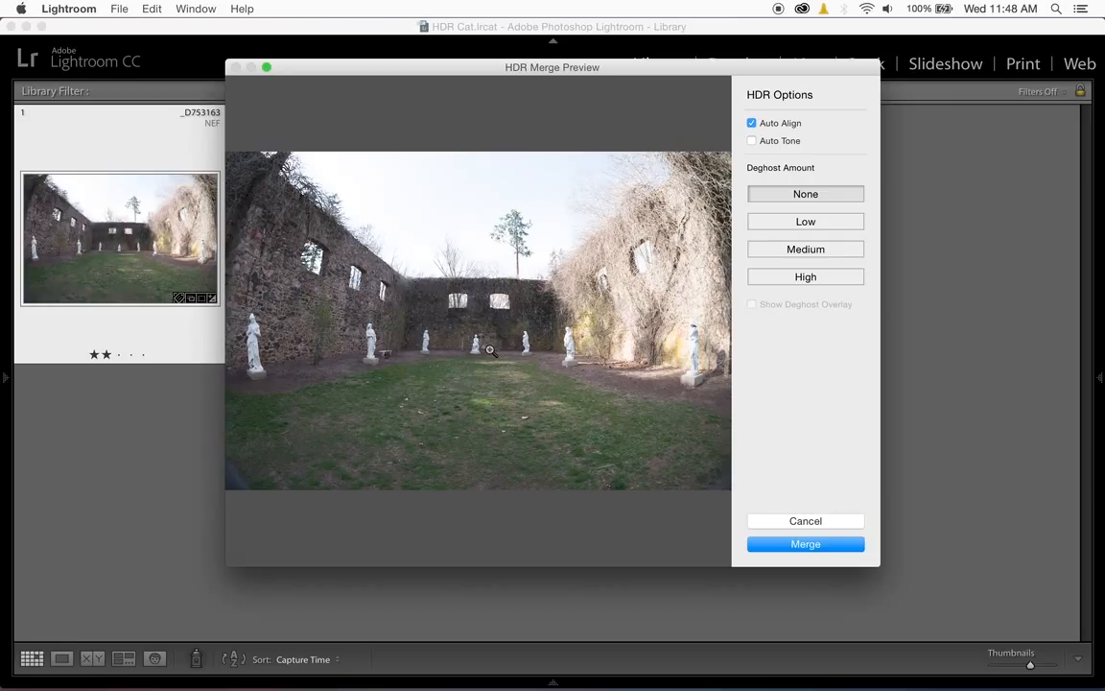
click(753, 142)
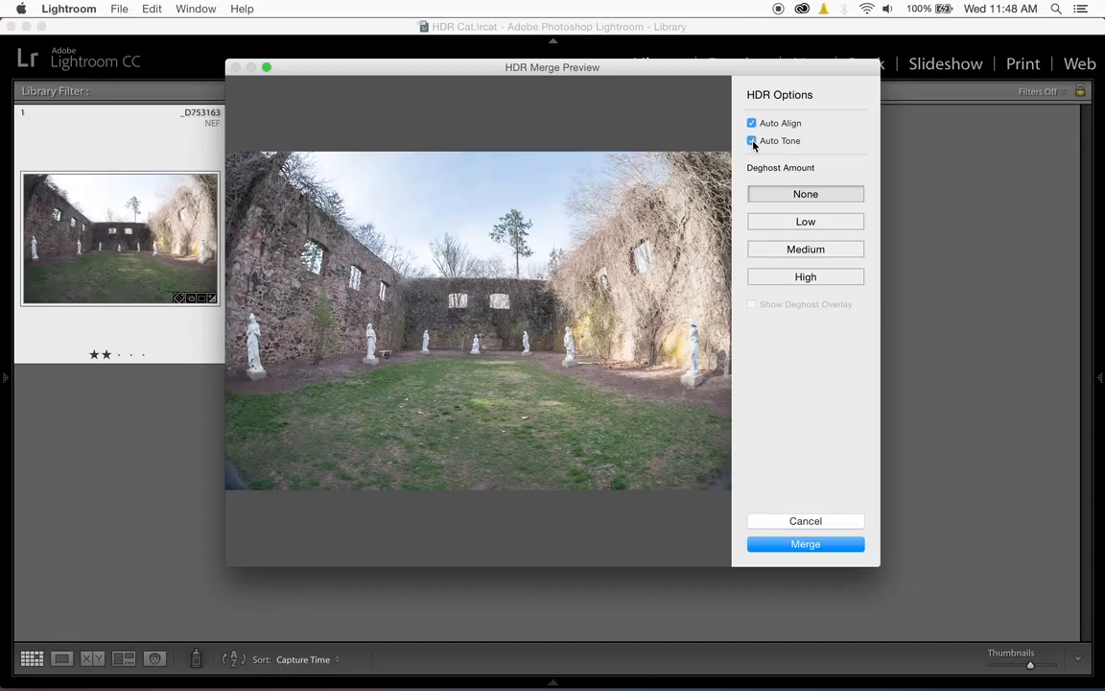
click(806, 542)
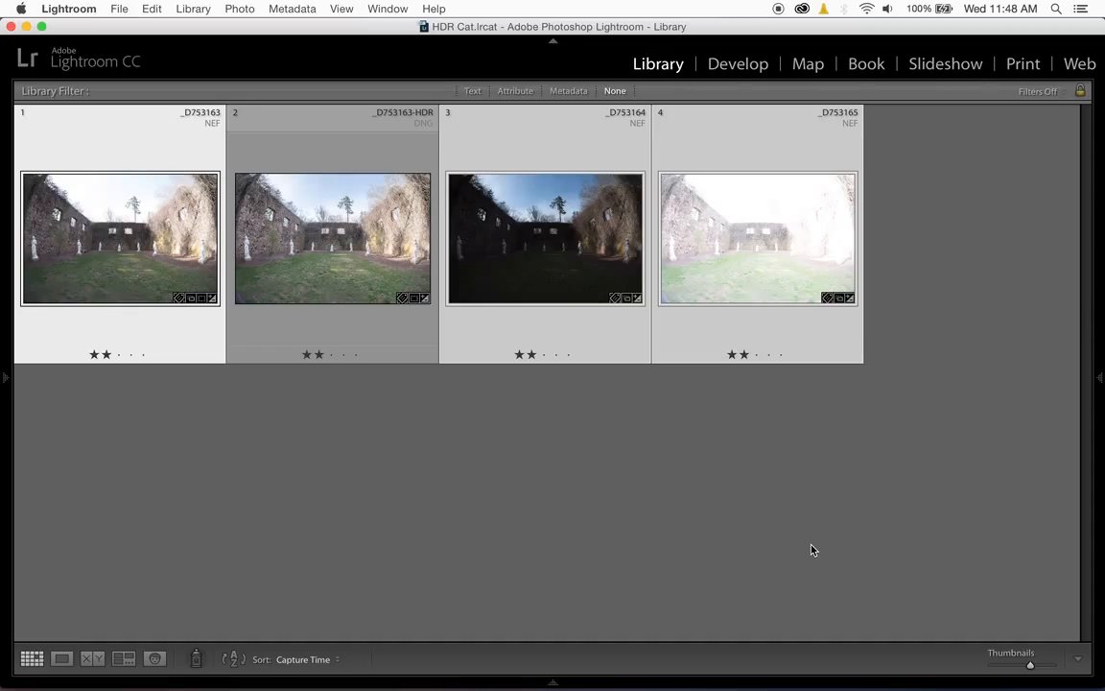
- Compare the file size, type and other metadata of the merged HDR DNG with those of the original _D753163 NEF
click(315, 239)
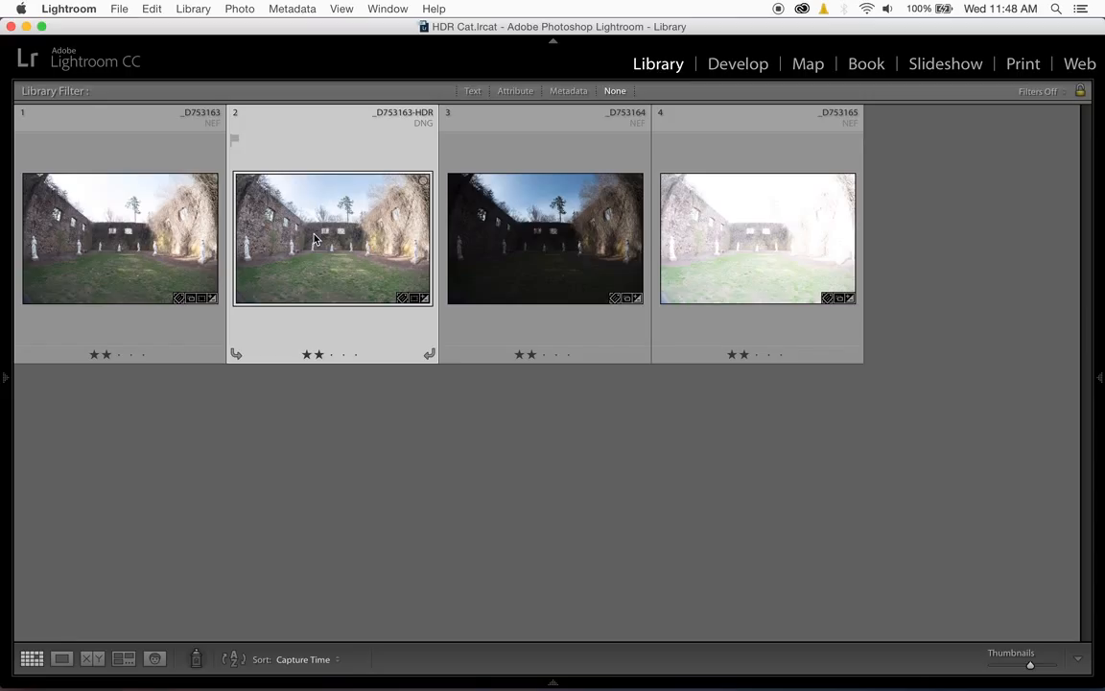
mouse_move(1093, 379)
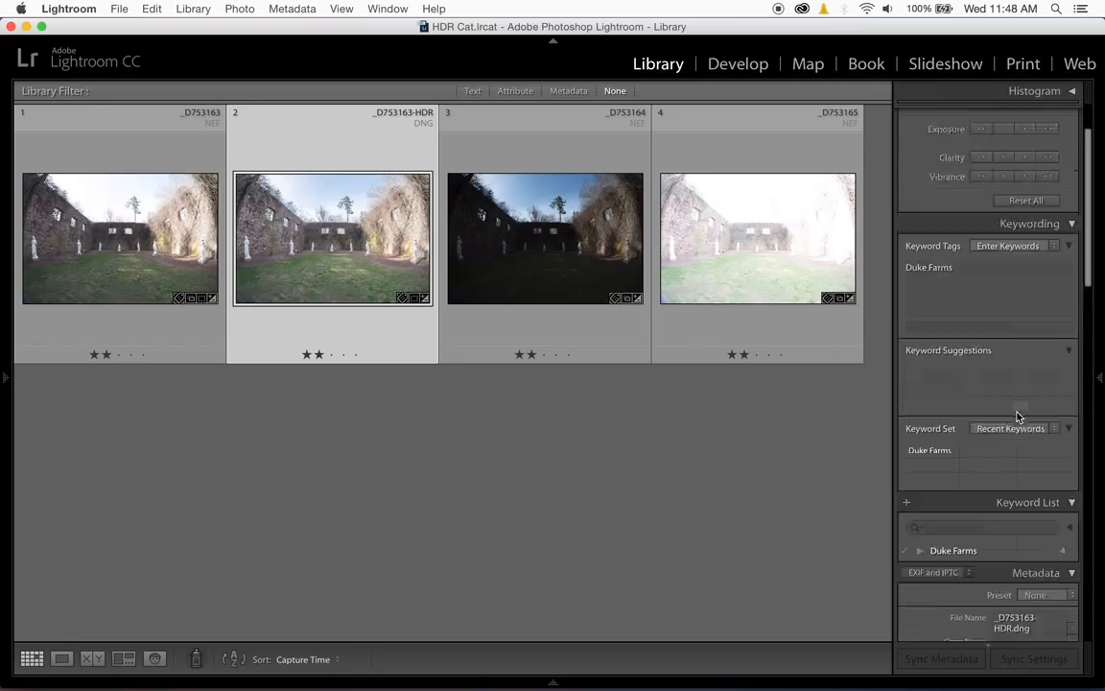
scroll(1018, 415, down, 10)
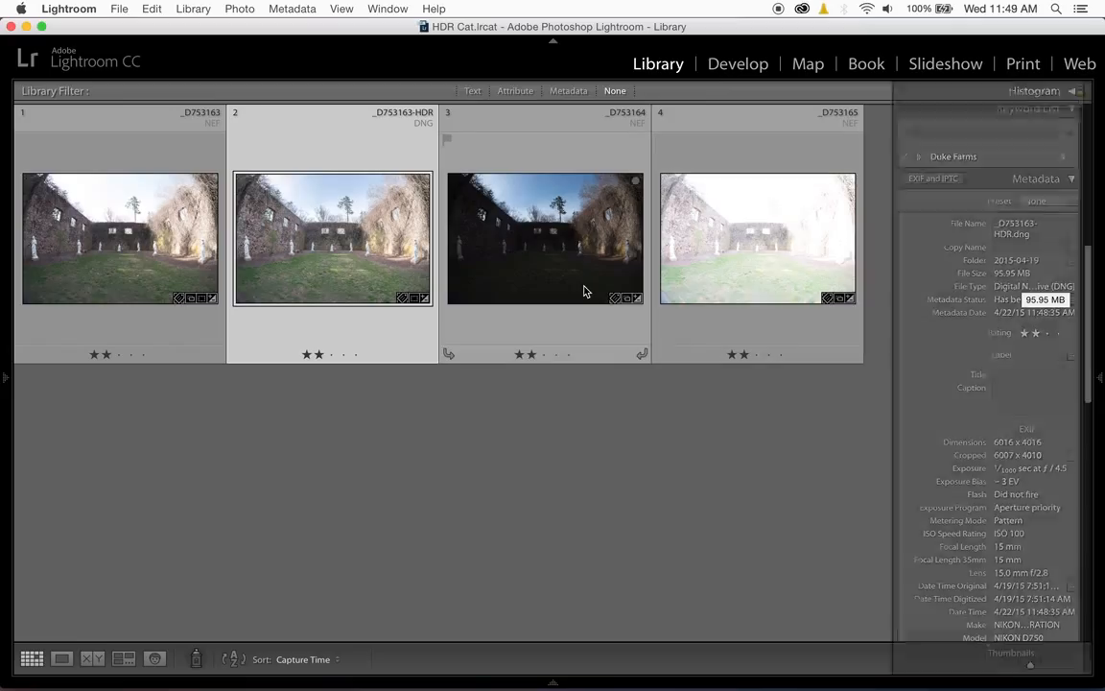
key(Tab)
key(Left)
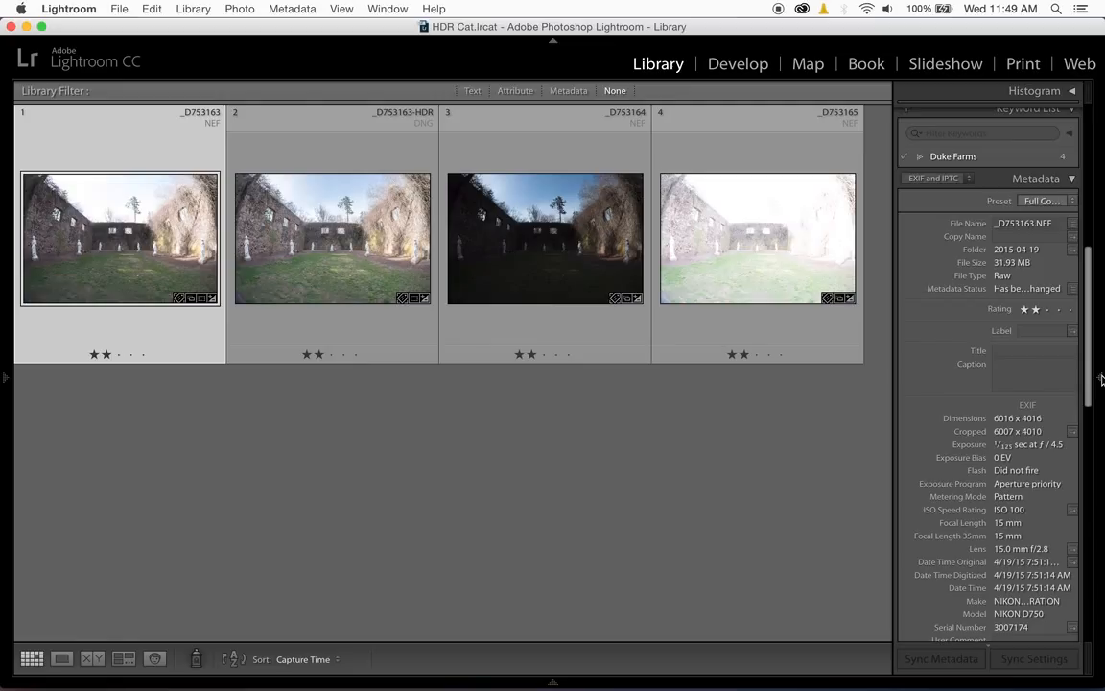
key(Right)
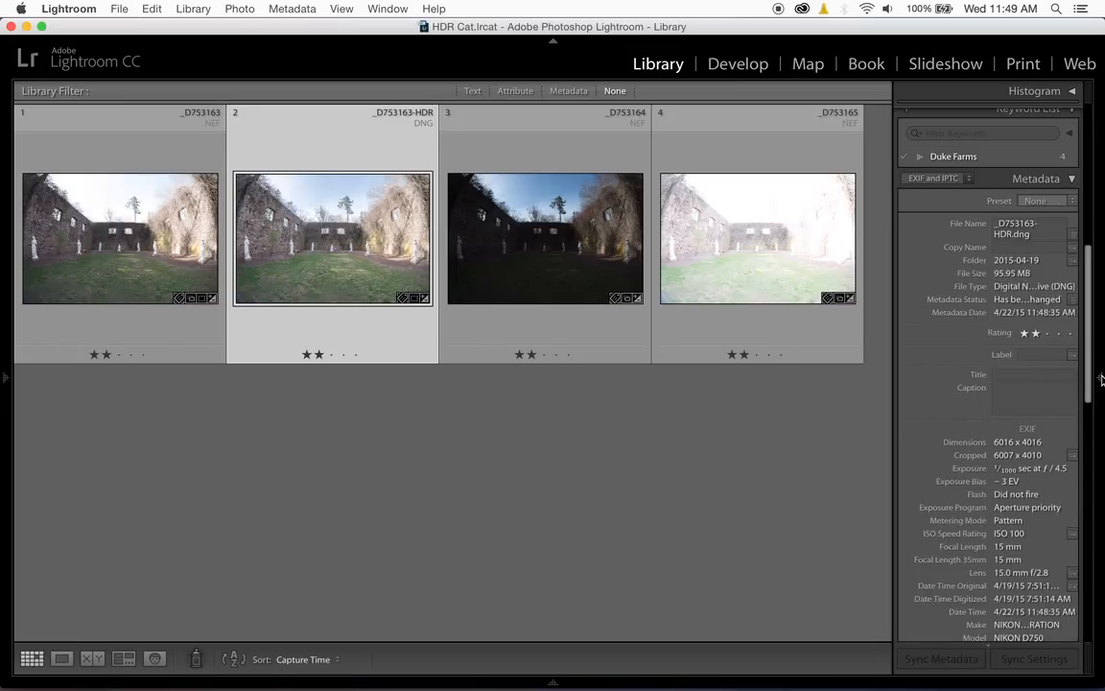
click(1101, 378)
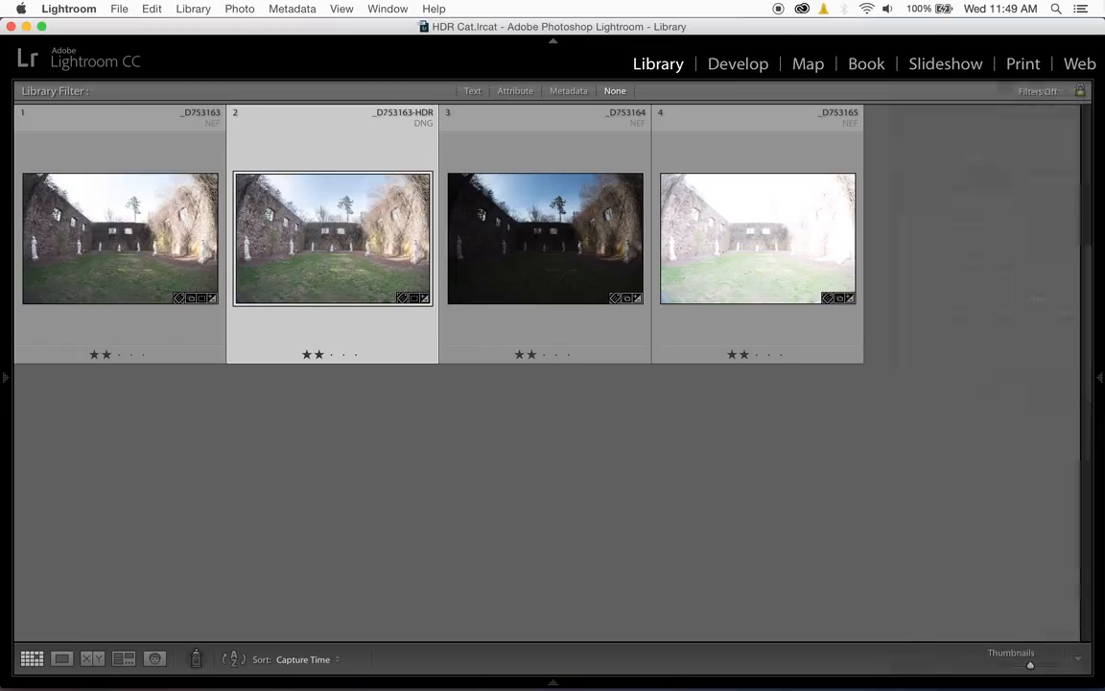
- Open the merged HDR DNG for developing and copy its develop settings
click(737, 65)
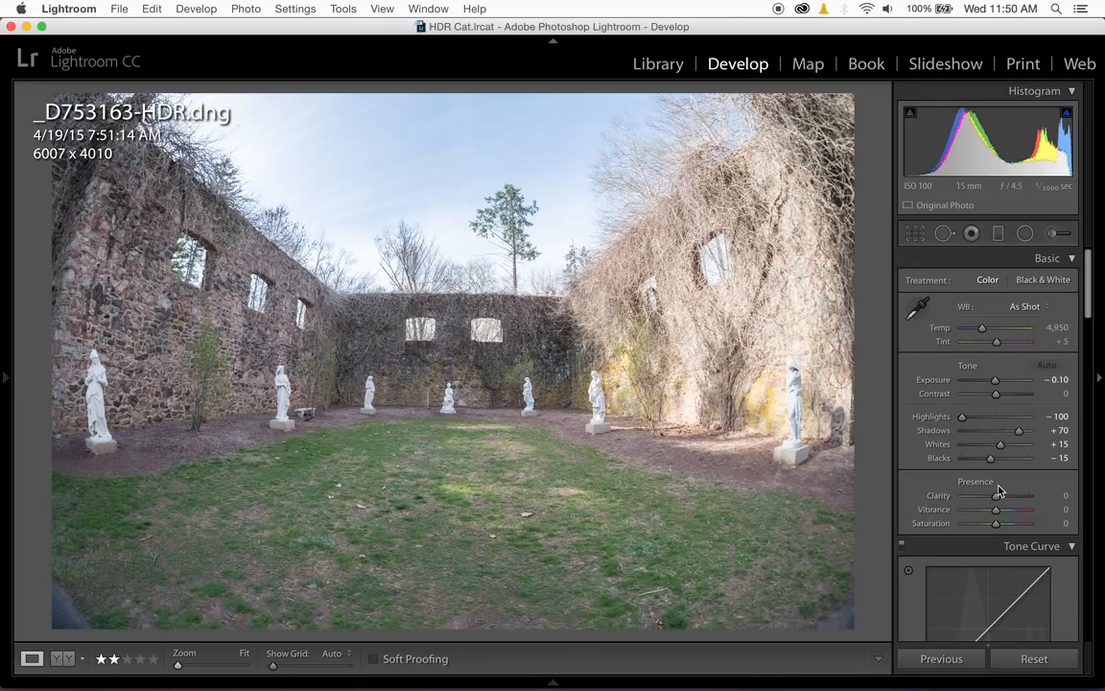
right_click(633, 343)
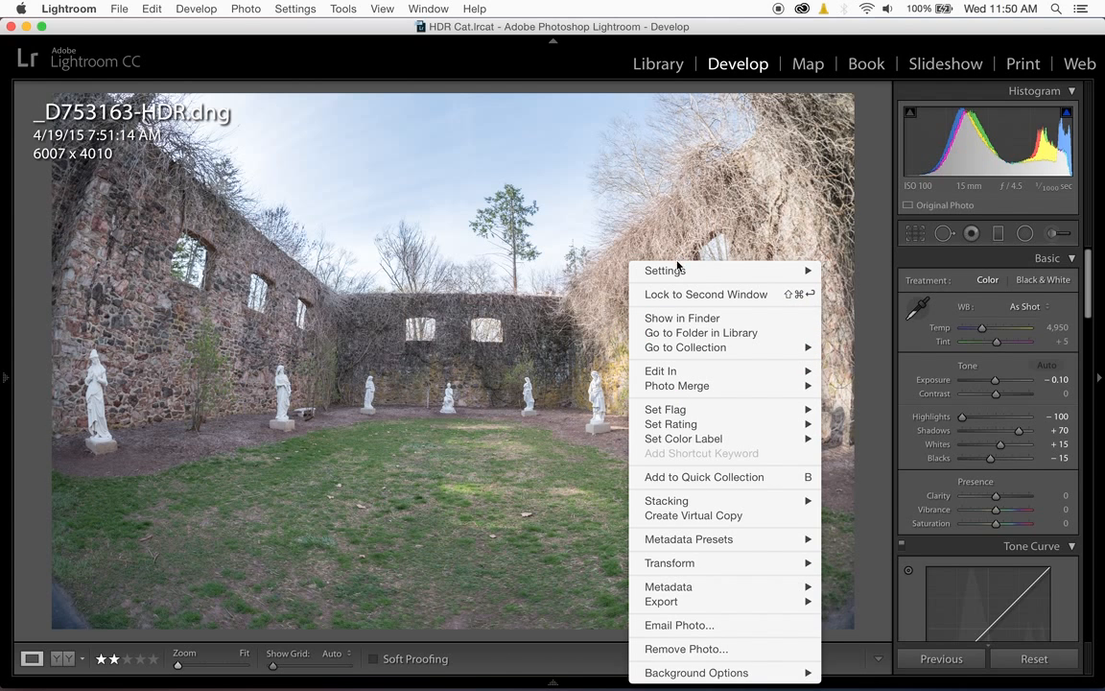
mouse_move(686, 268)
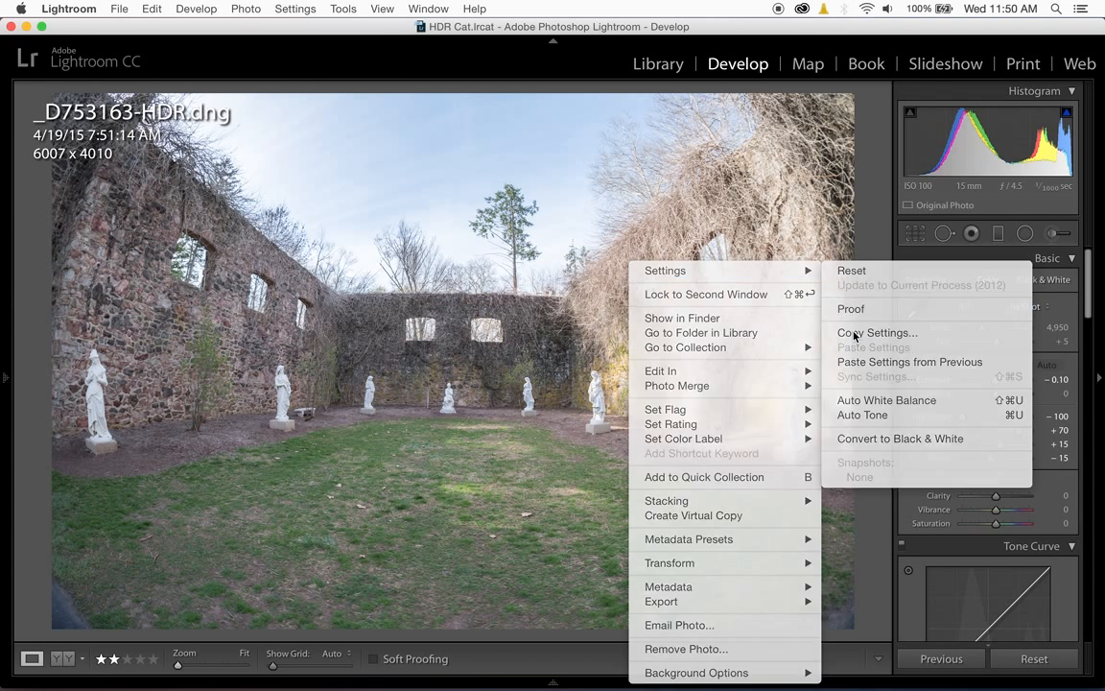
click(855, 334)
click(790, 362)
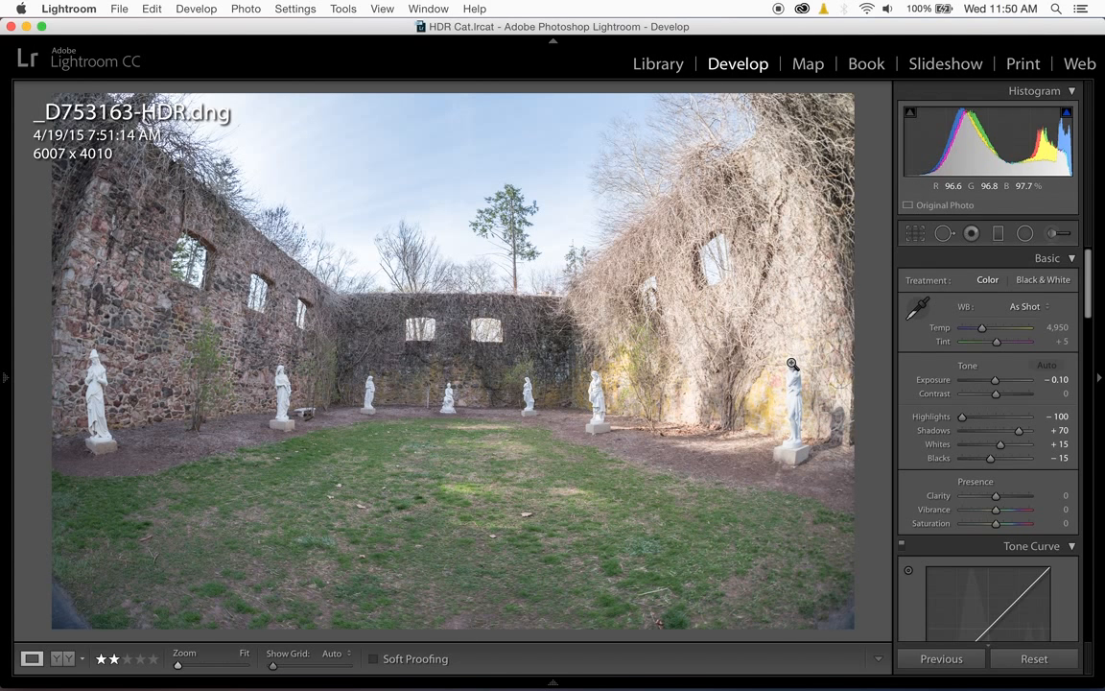
- Paste the copied develop settings onto _D753163.NEF and compare the result with the HDR DNG
key(Right)
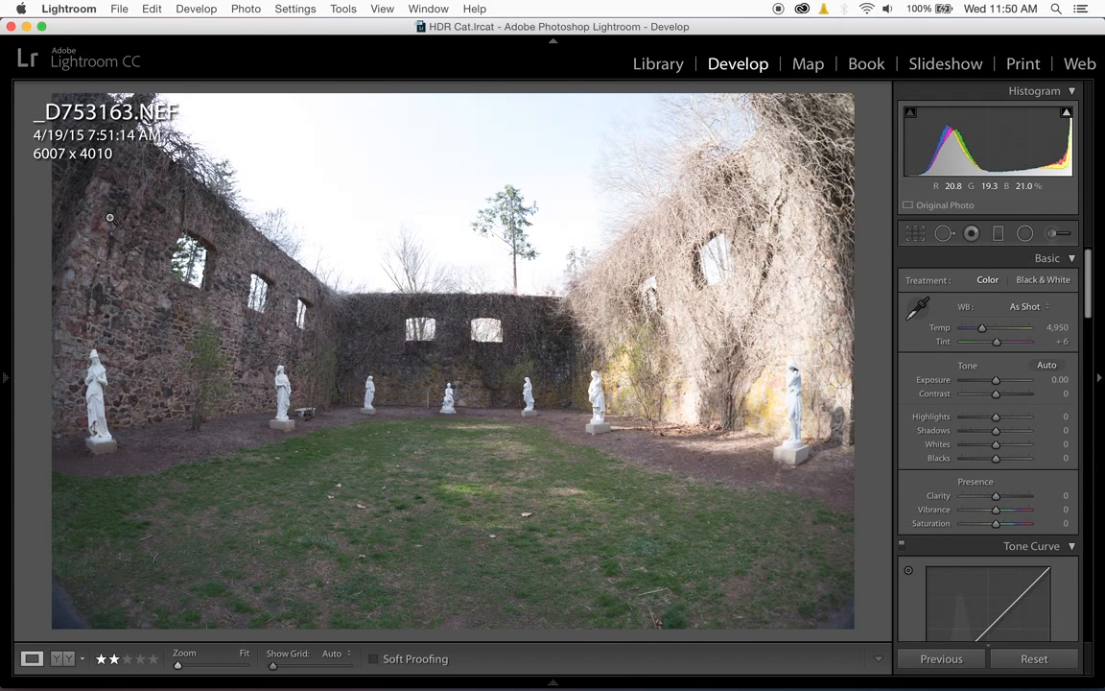
right_click(528, 261)
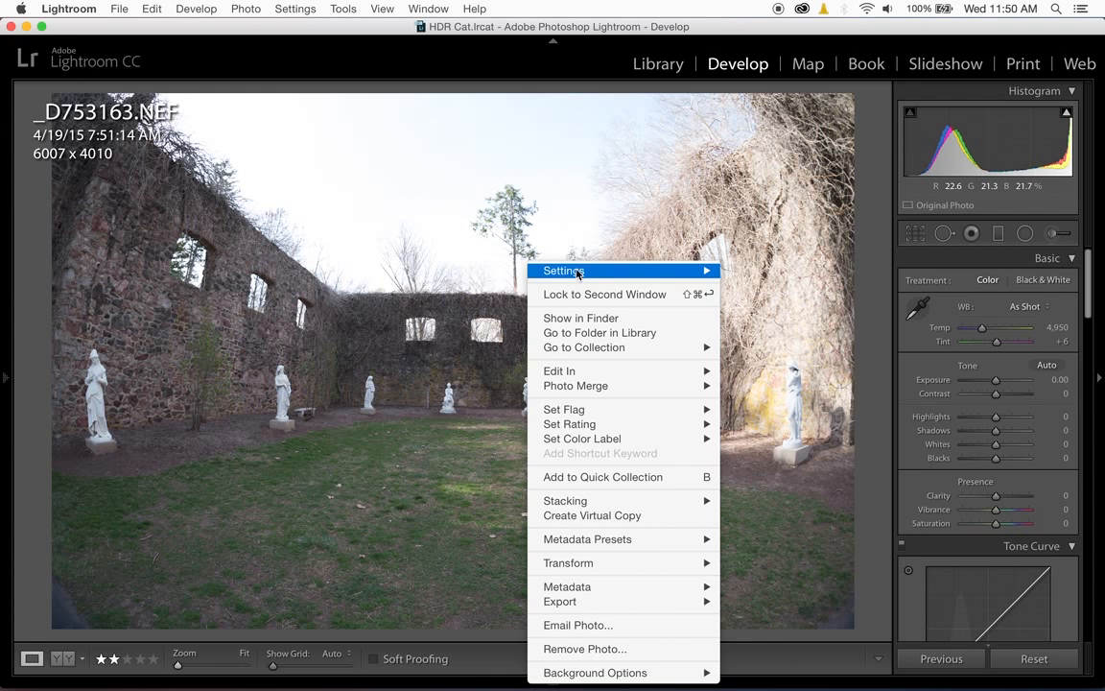
mouse_move(591, 271)
click(779, 346)
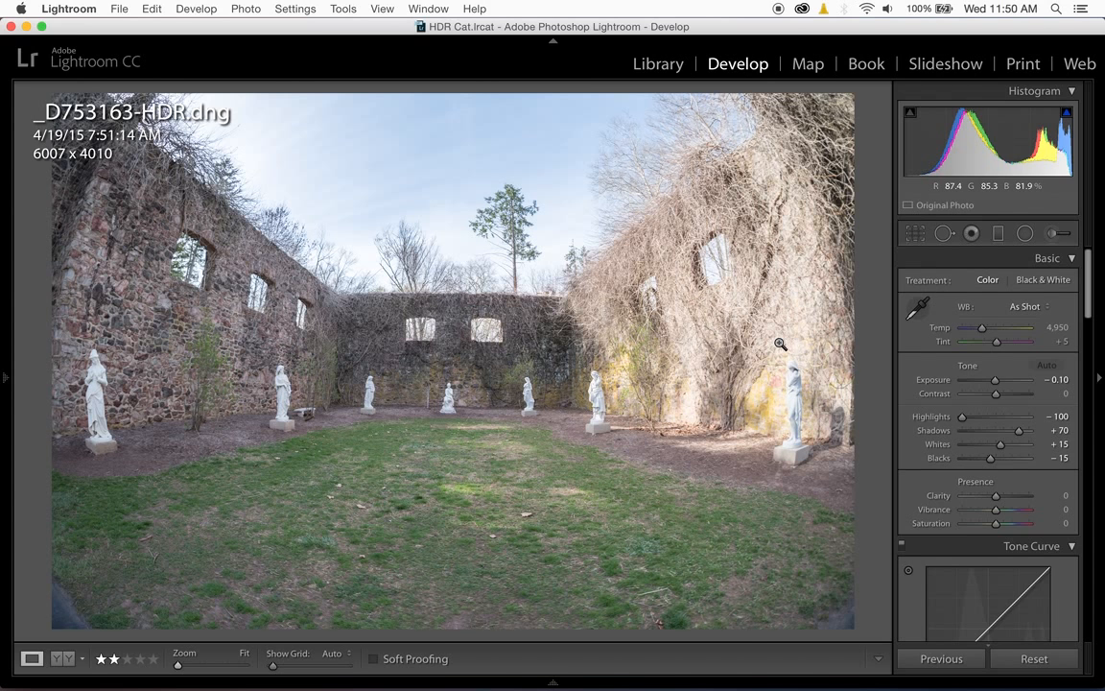
key(Right)
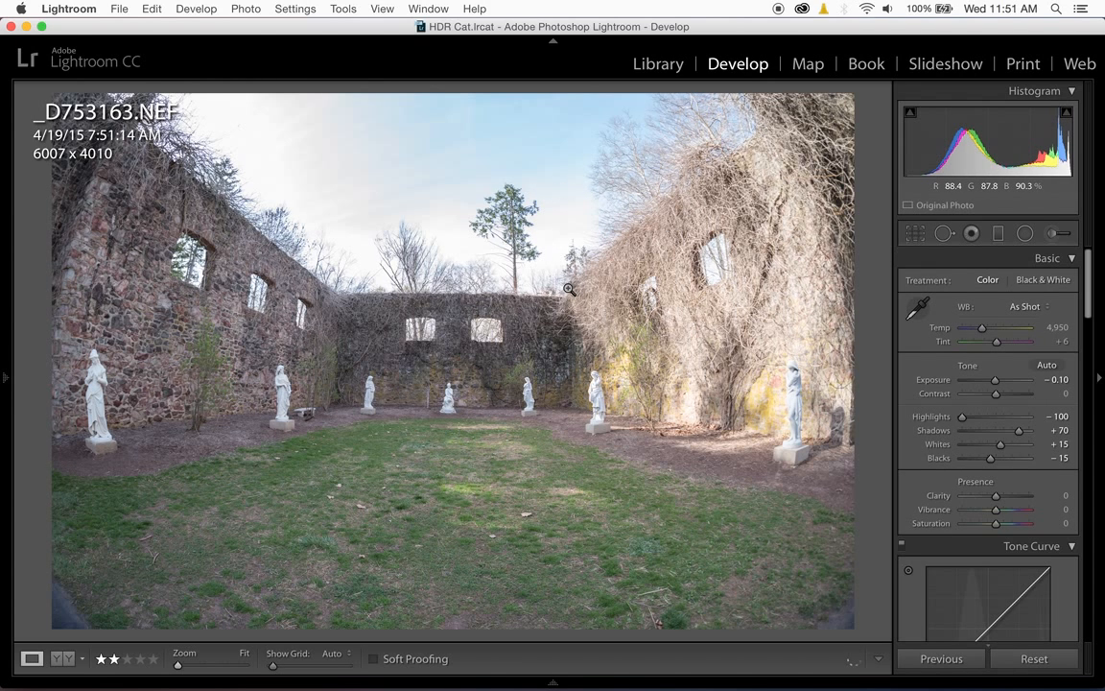
- Adjust the HDR DNG with Clarity +25, Vibrance +46 and Contrast -33
key(Left)
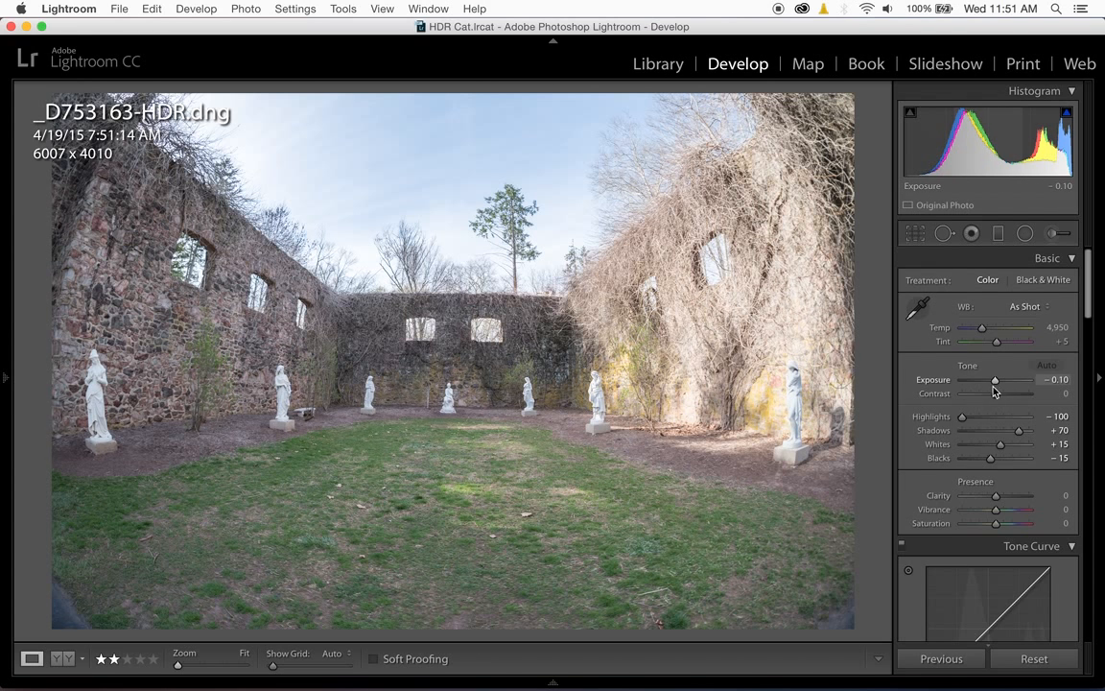
drag(996, 496, 1011, 510)
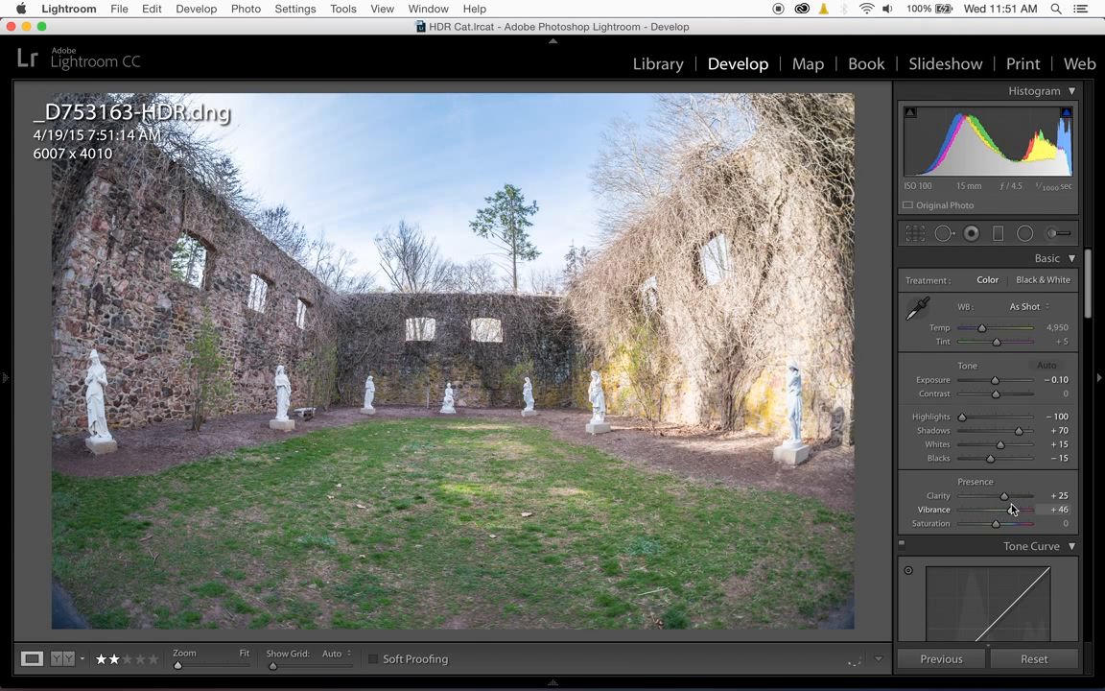
drag(996, 394, 986, 404)
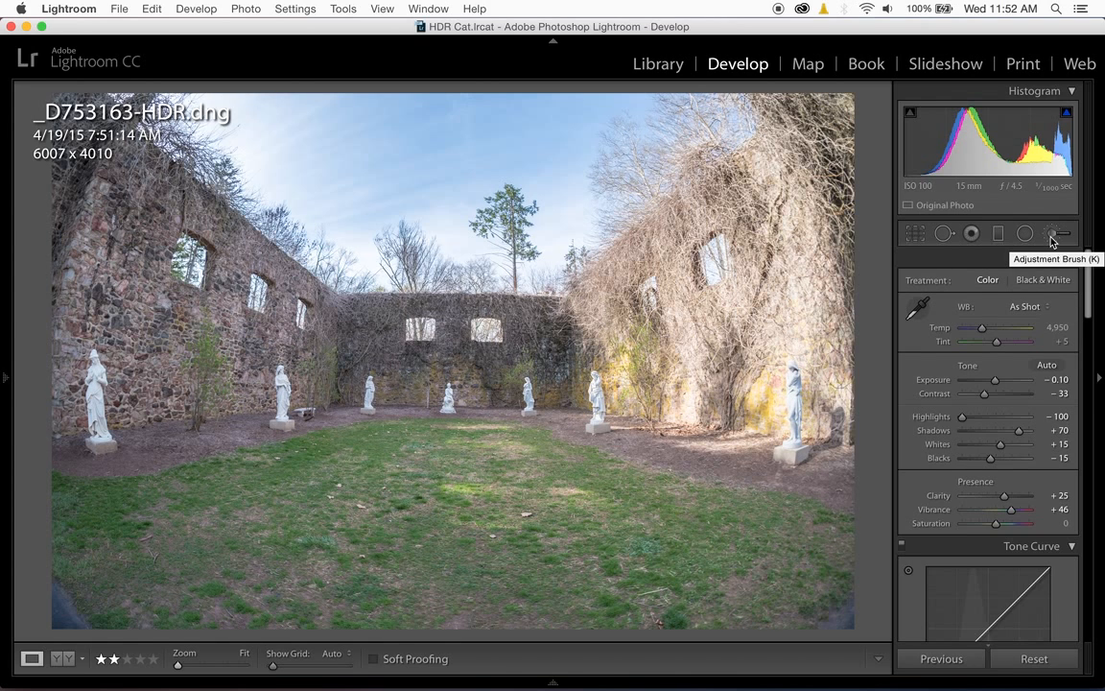
- Export the HDR DNG as a 16-bit ProPhoto RGB PSD, resized to 24 megapixels, in the original photo's folder
click(118, 9)
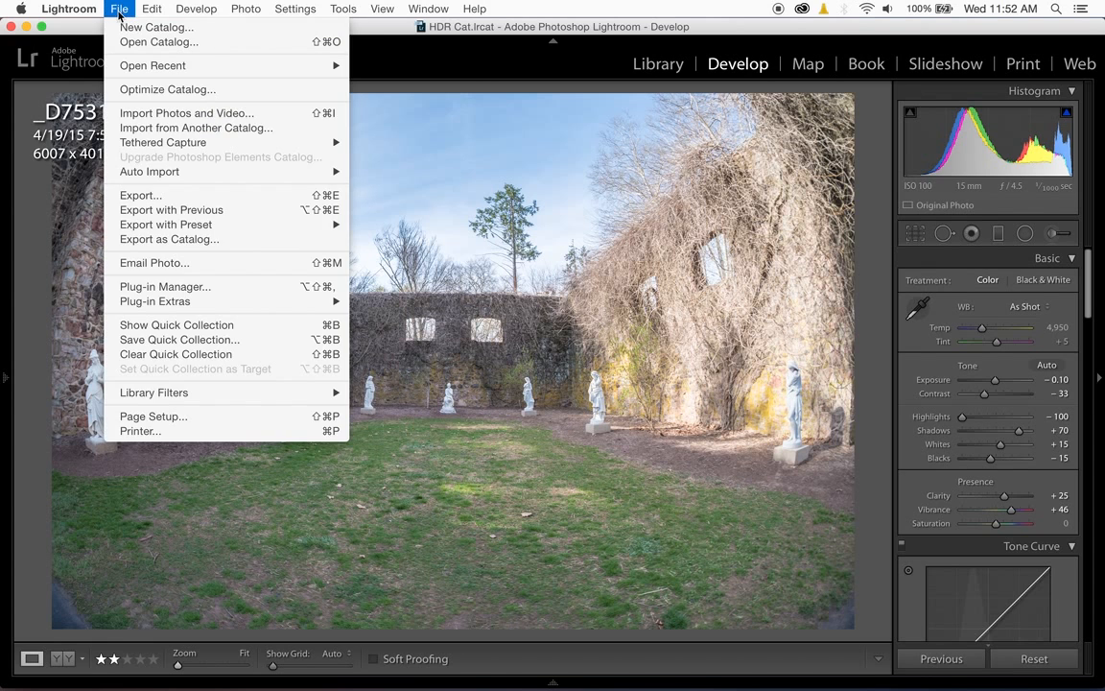
click(158, 194)
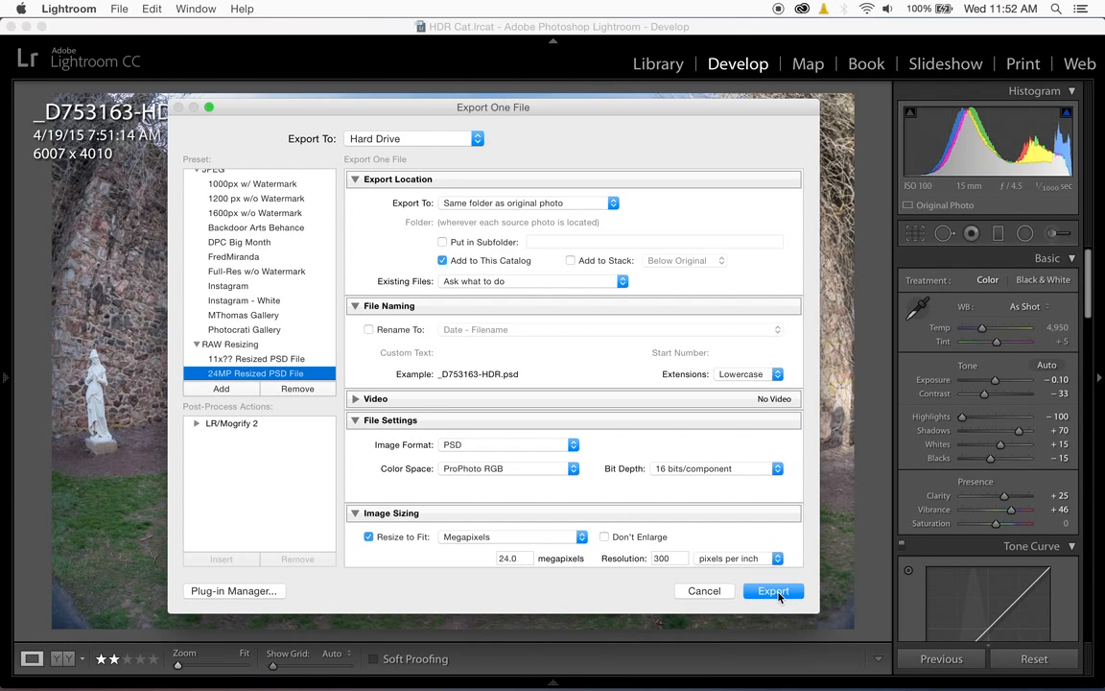
click(775, 592)
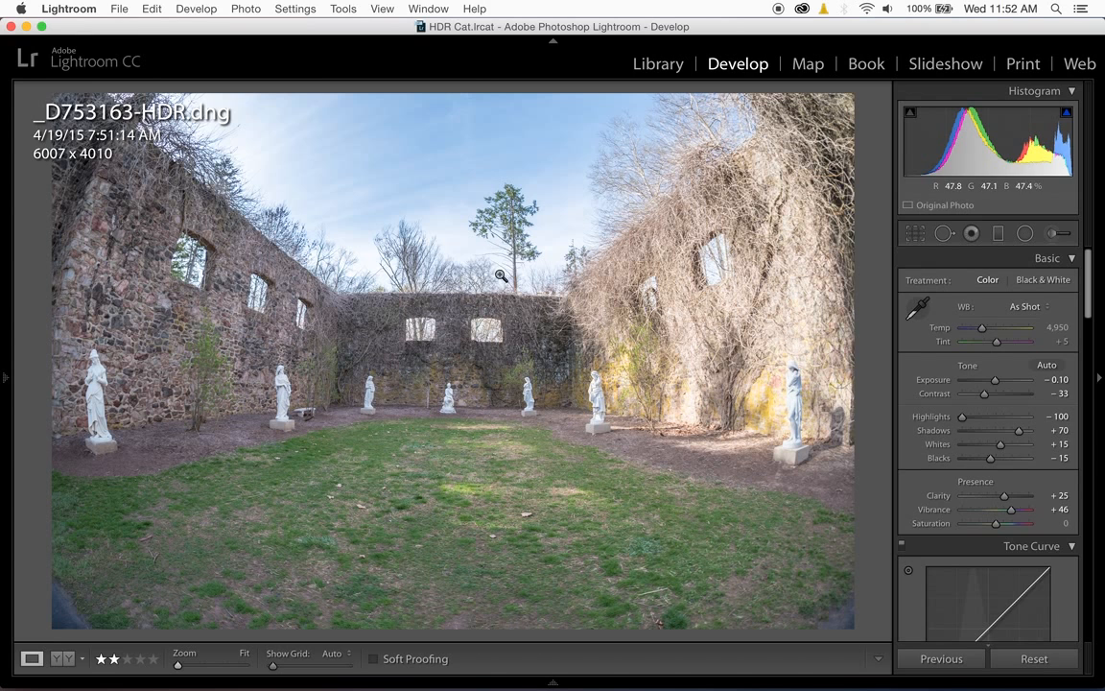
- Find the exported _D753163-HDR PSD in the library and open it for developing
click(654, 63)
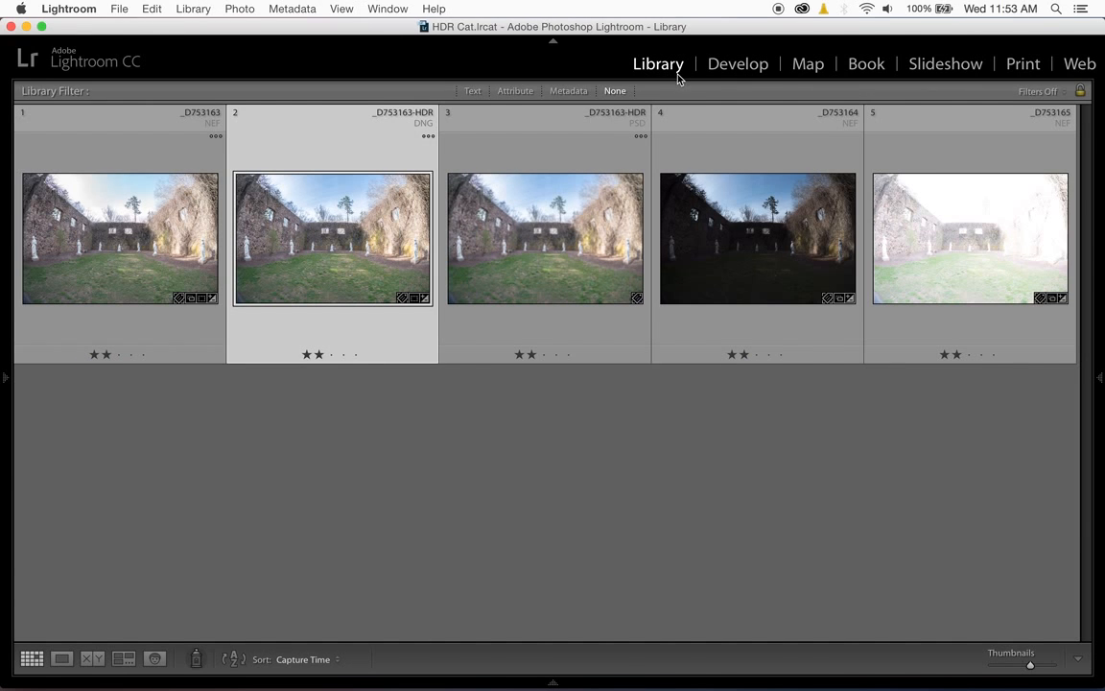
click(529, 261)
double_click(530, 261)
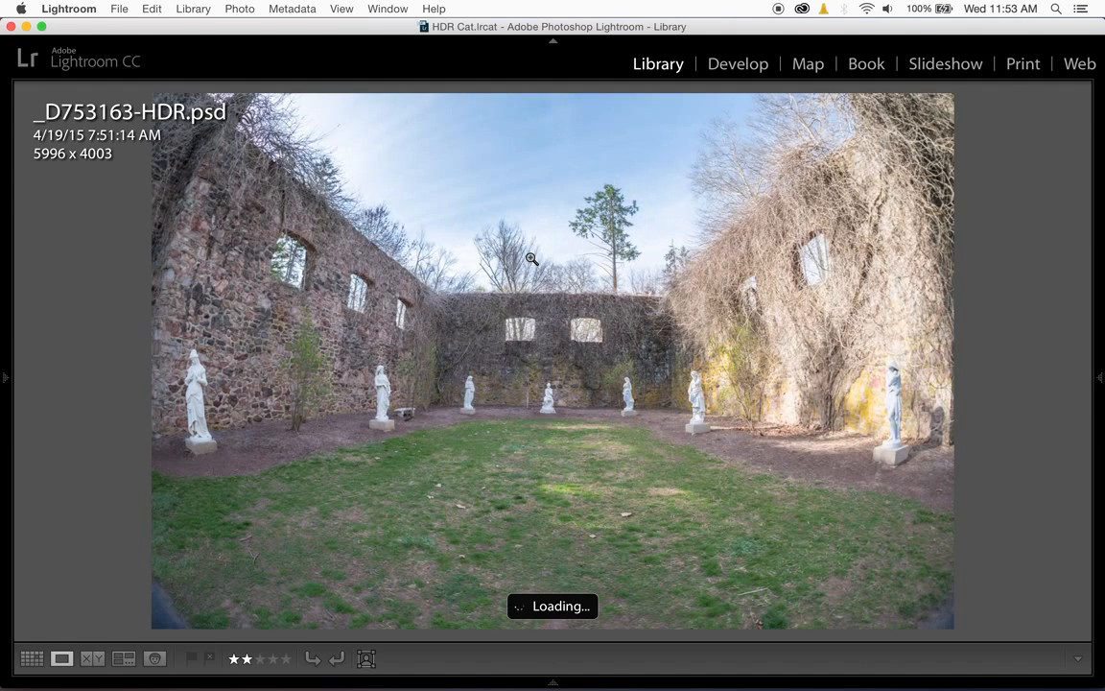
click(723, 67)
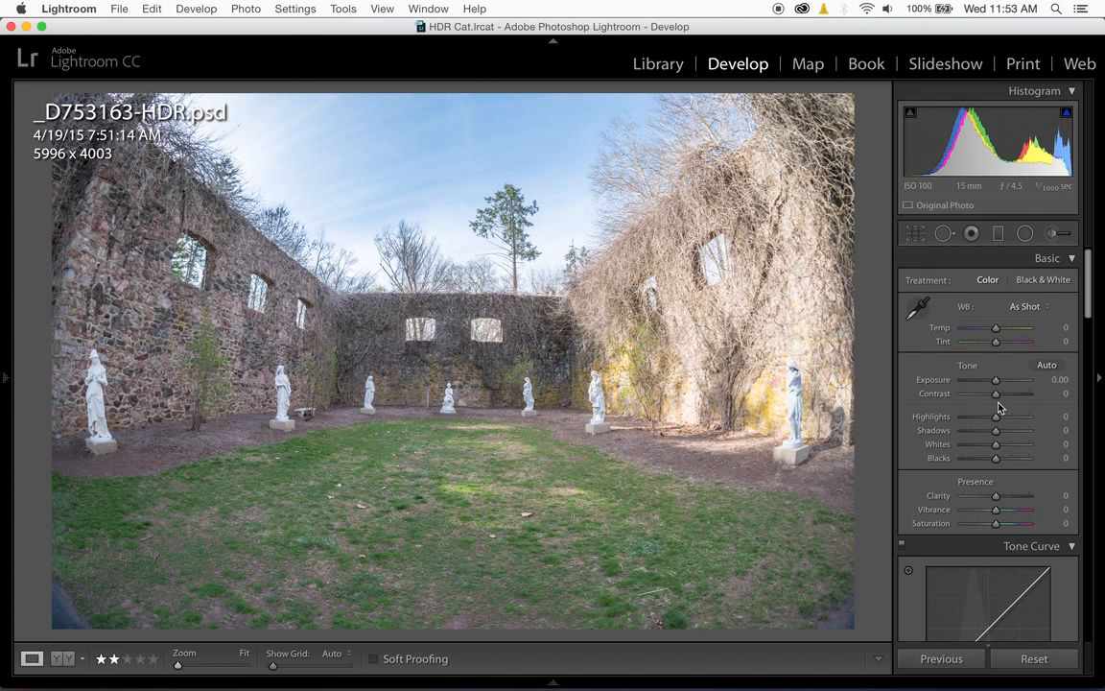
- Set the PSD's tone to Contrast +17, Highlights -46, Shadows -32, Whites +23 and Blacks -48
mouse_move(996, 417)
mouse_down()
mouse_move(980, 423)
mouse_move(1001, 393)
mouse_up()
mouse_move(997, 459)
mouse_down()
mouse_move(977, 458)
mouse_move(1006, 447)
mouse_up()
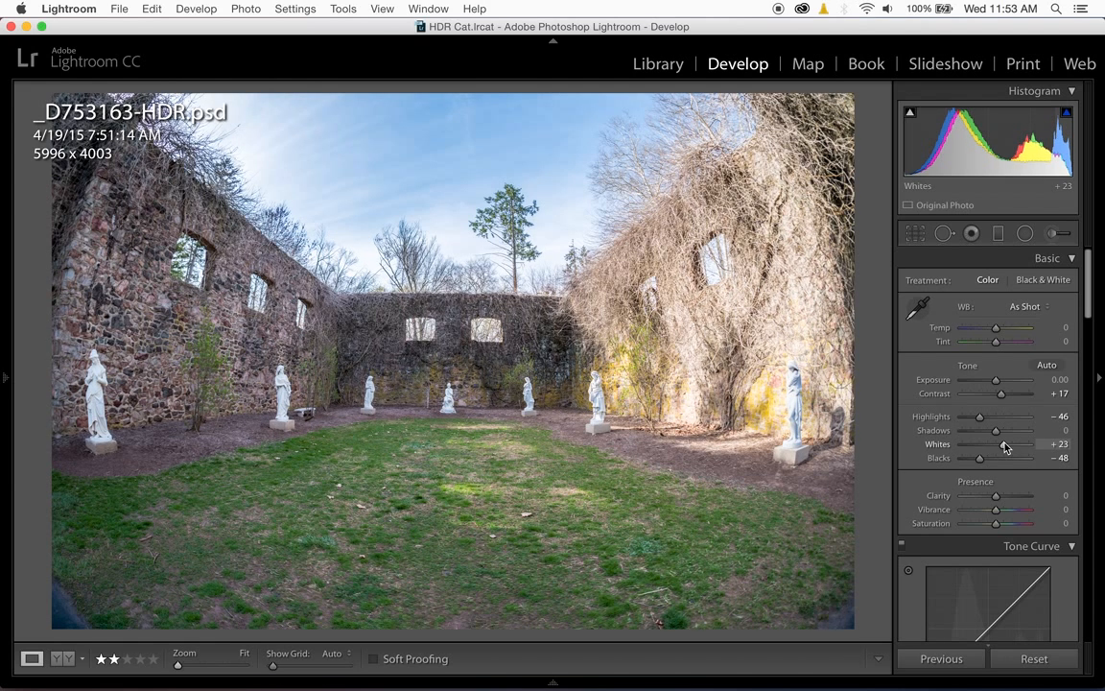
mouse_move(997, 430)
mouse_down()
mouse_move(1020, 435)
mouse_move(982, 433)
mouse_move(986, 444)
mouse_up()
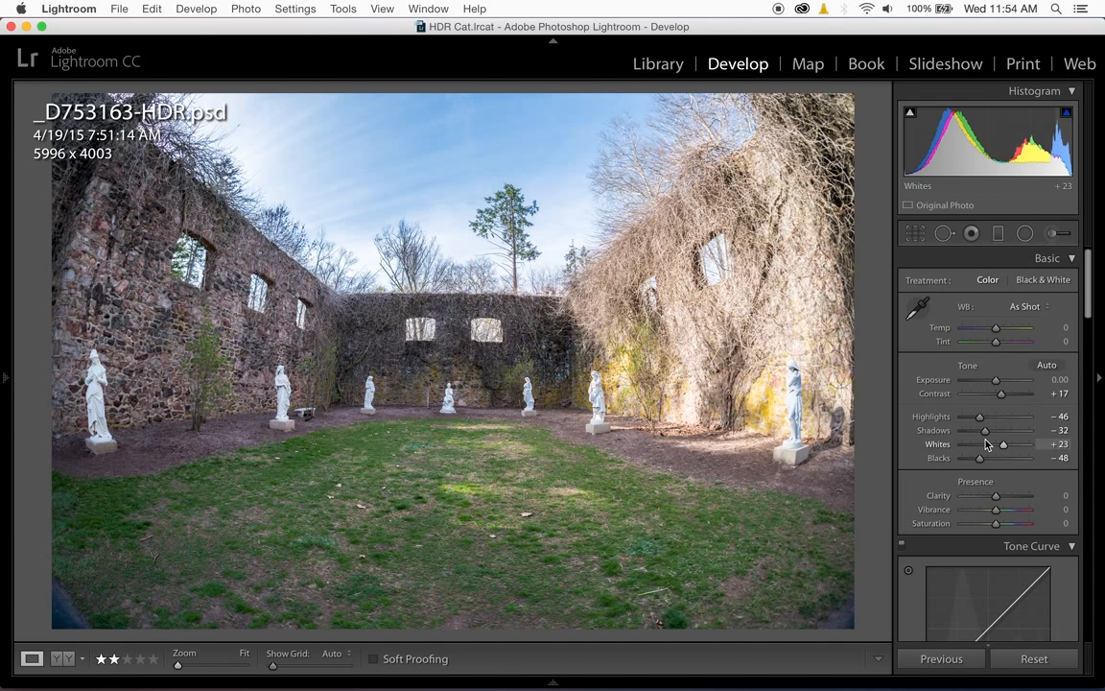
- Return to _D753163-HDR.dng and reset all of its develop settings
key(Left)
click(731, 367)
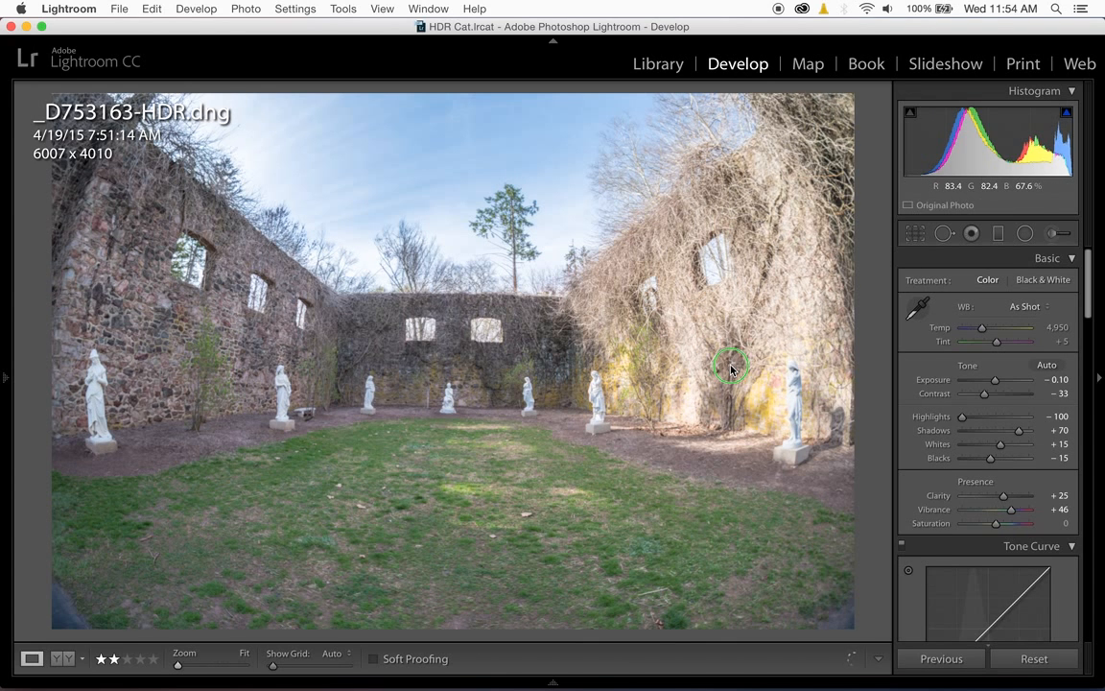
right_click(731, 369)
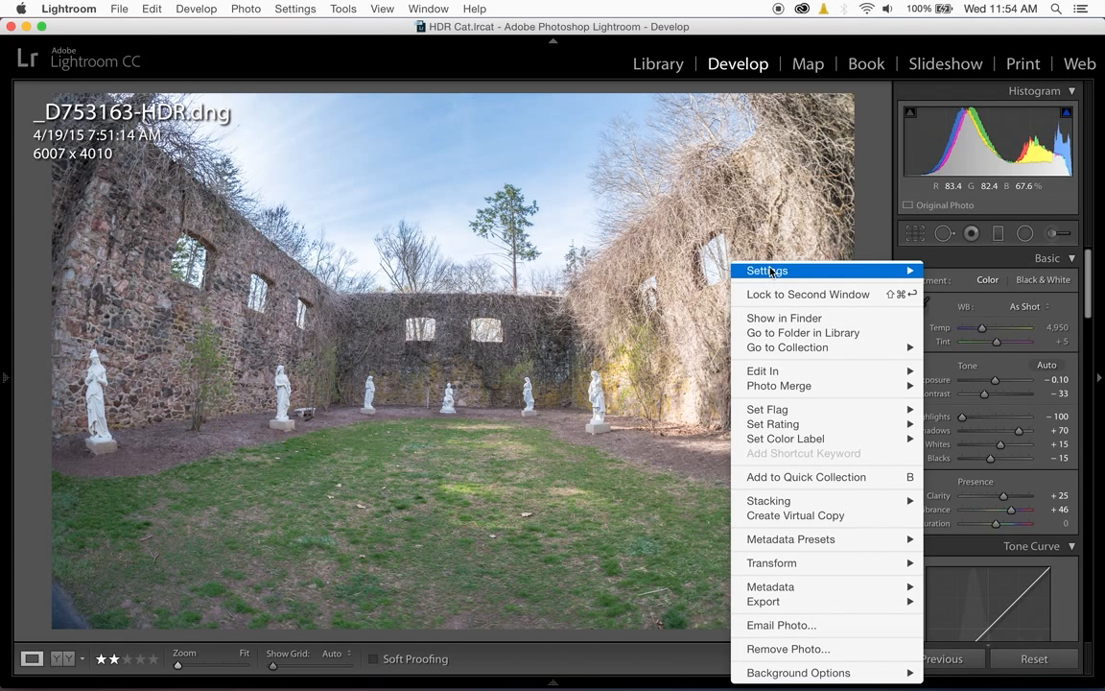
mouse_move(768, 272)
click(654, 271)
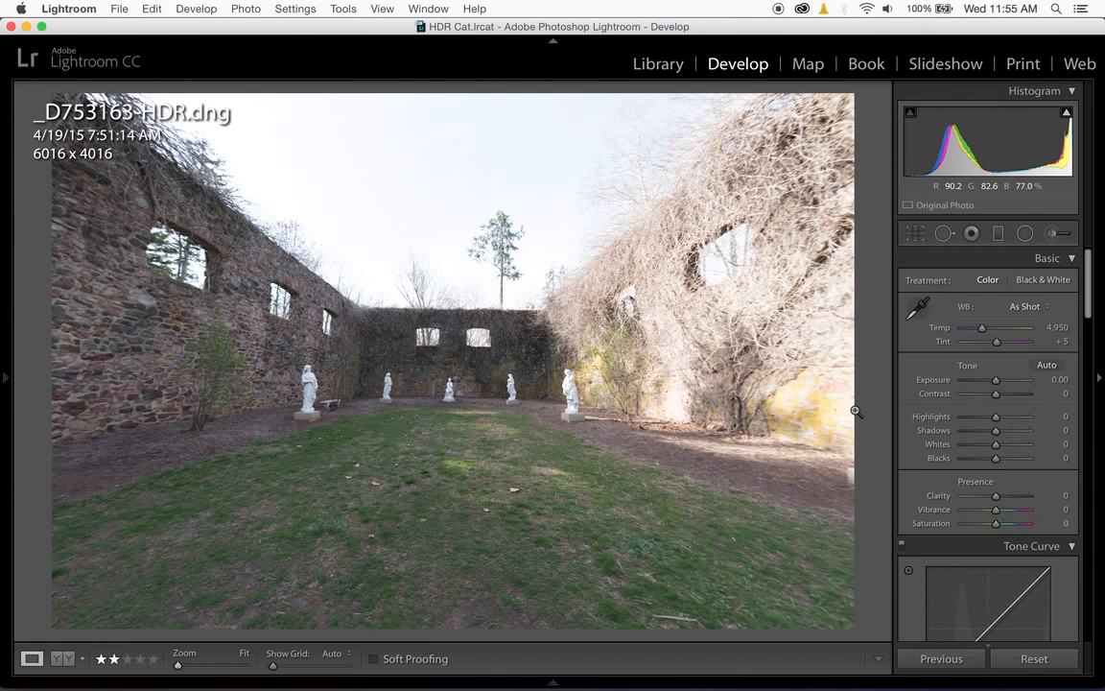
- Turn off the lens profile corrections for the HDR DNG
scroll(997, 512, down, 10)
scroll(997, 512, down, 10)
click(997, 511)
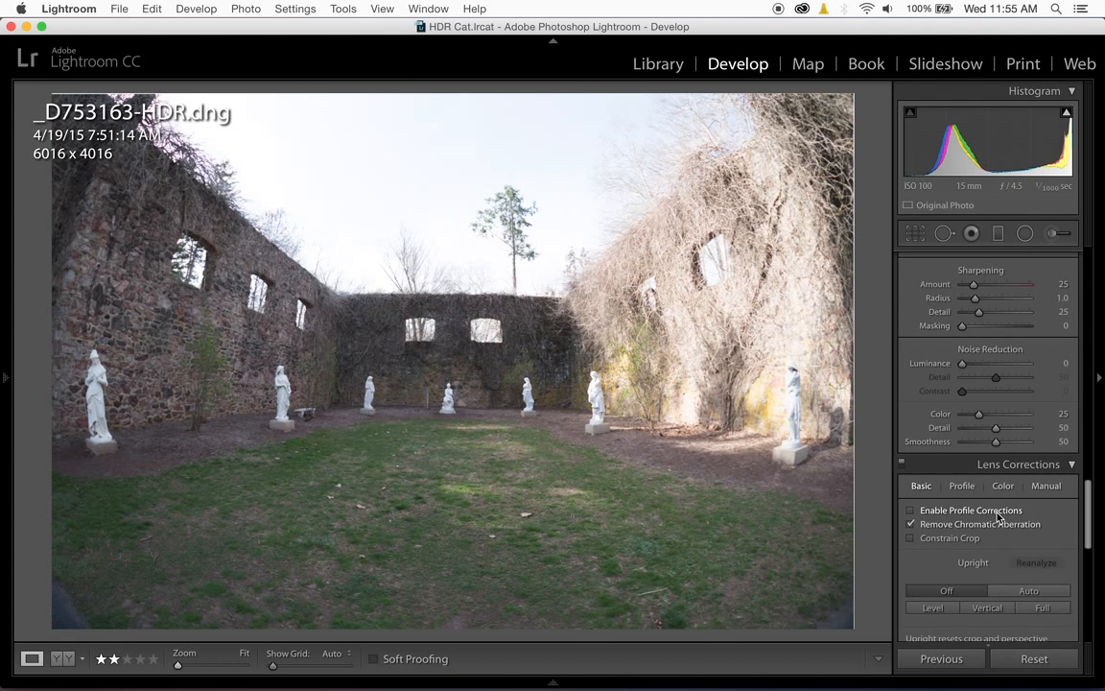